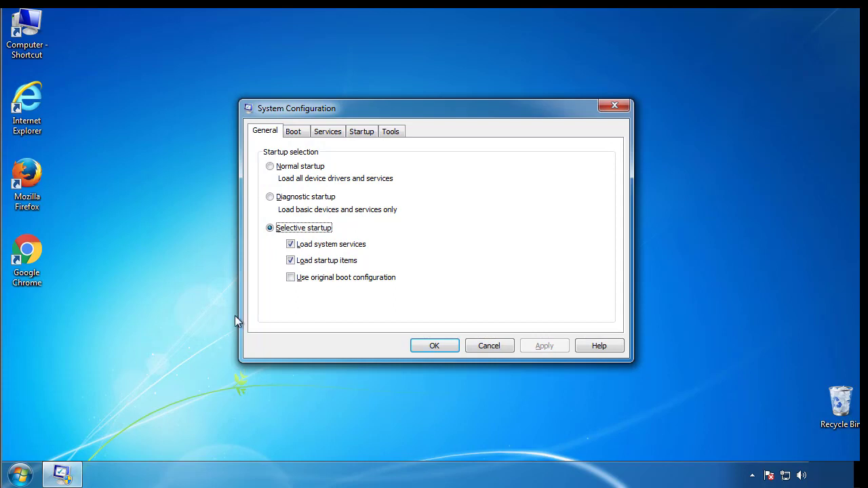
Step: Enable Safe boot with the Minimal option, restart the computer into safe mode, and dismiss the help window
left_click(293, 133)
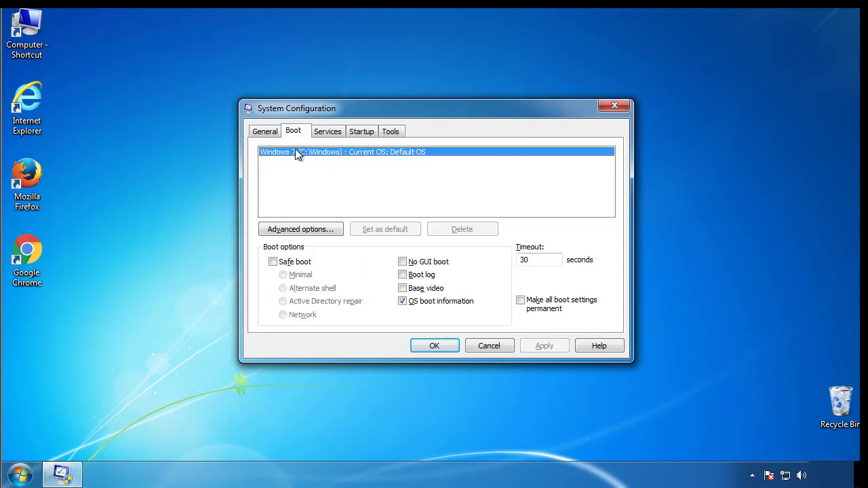
left_click(273, 262)
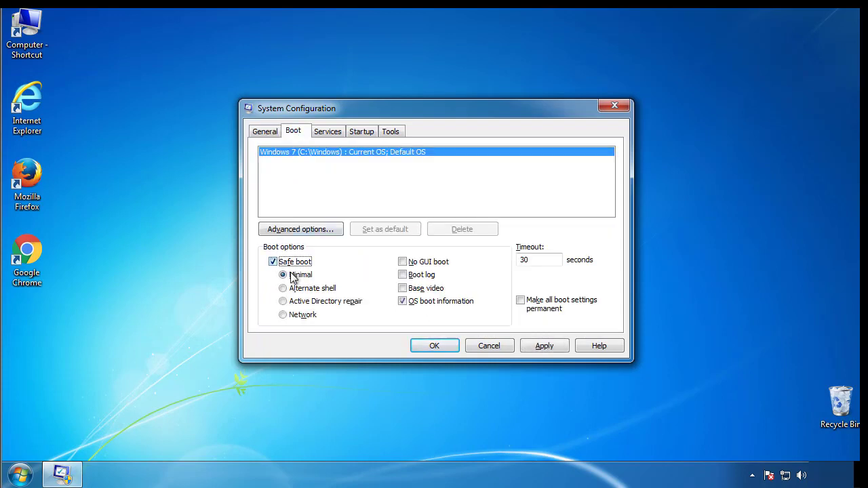
left_click(440, 346)
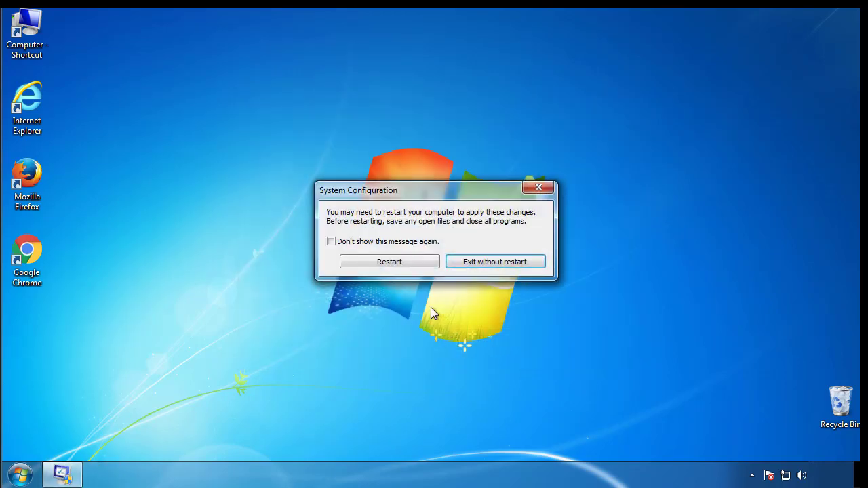
left_click(392, 262)
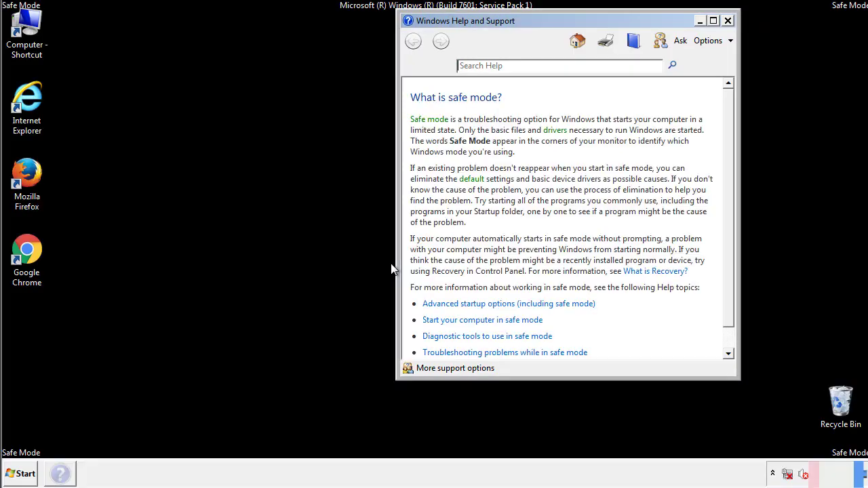
left_click(726, 20)
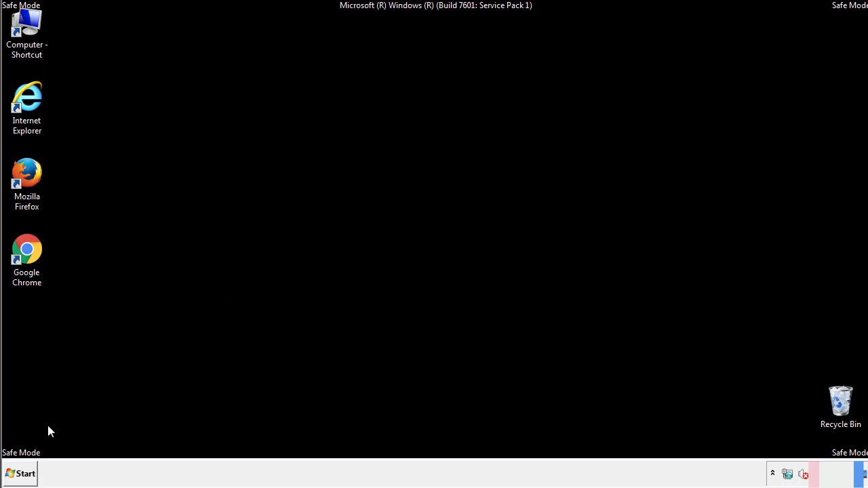
Step: Confirm Folder Options in Control Panel with "Show hidden files, folders, and drives" selected, then close Control Panel
left_click(20, 475)
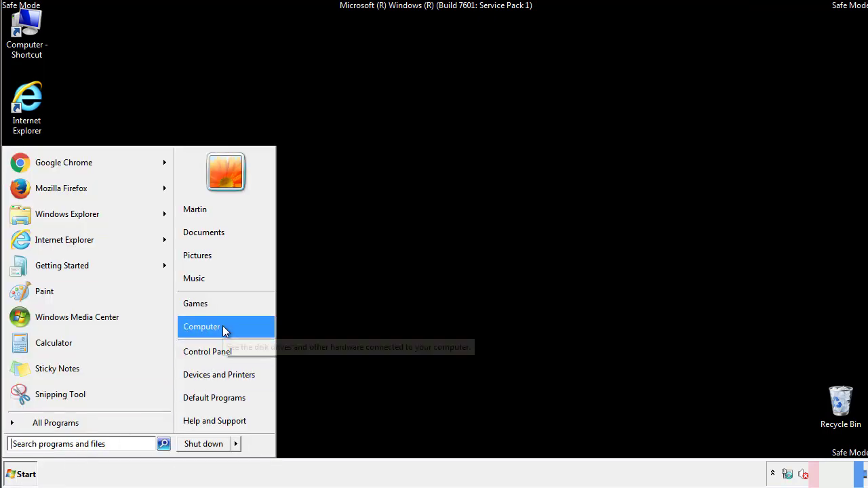
left_click(215, 350)
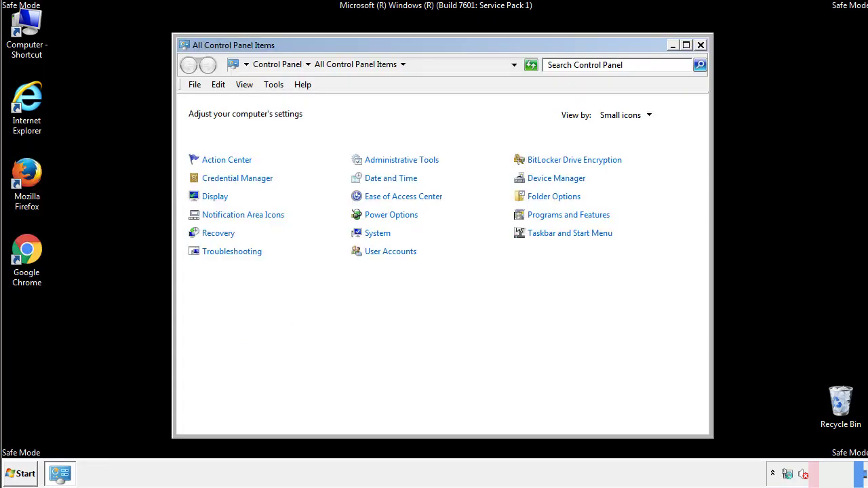
left_click(555, 196)
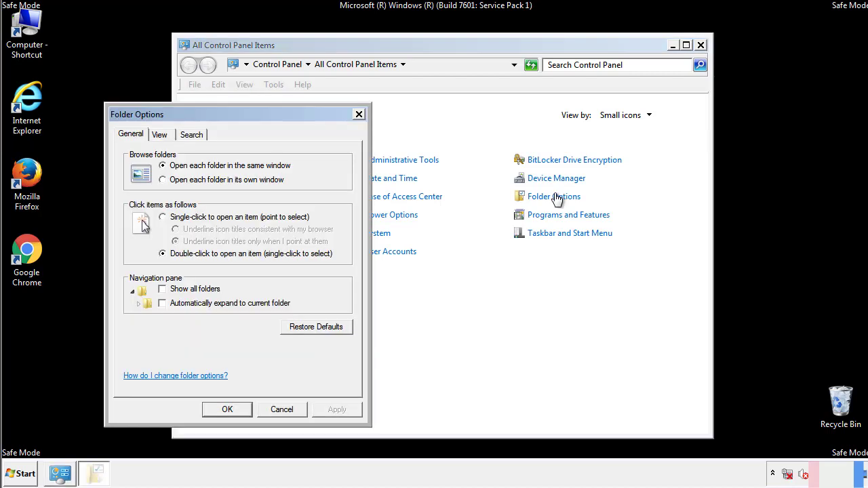
left_click(161, 137)
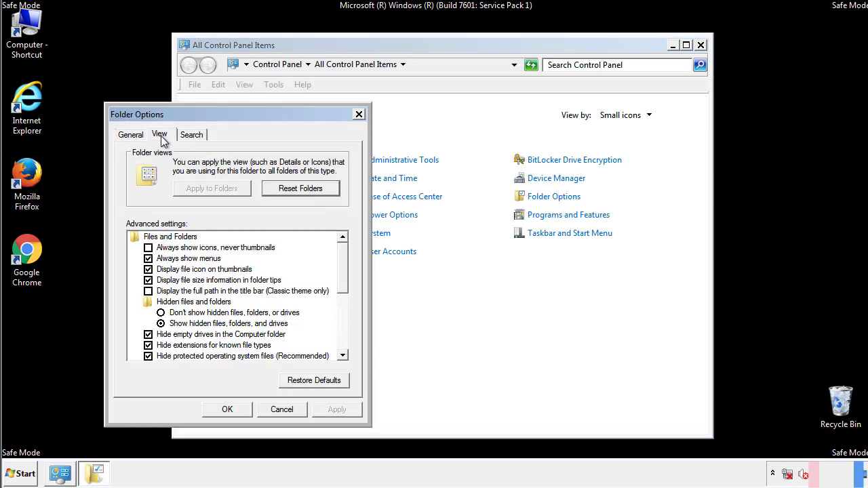
left_click(148, 259)
left_click(228, 409)
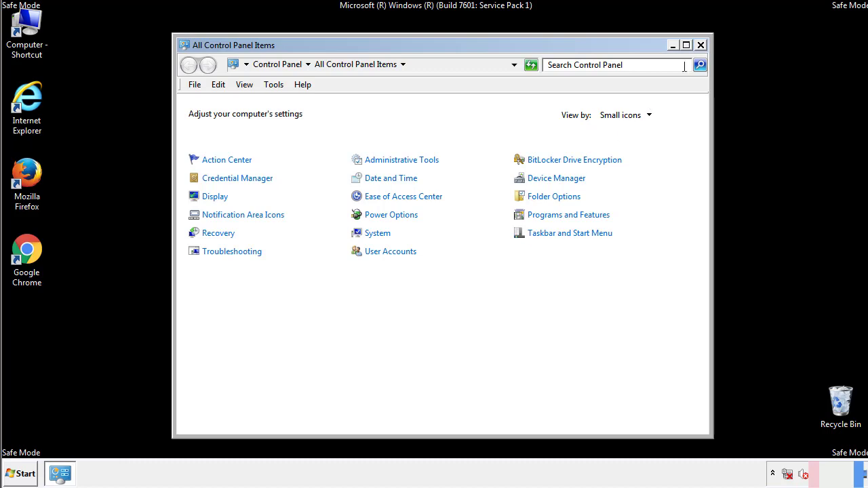
left_click(700, 46)
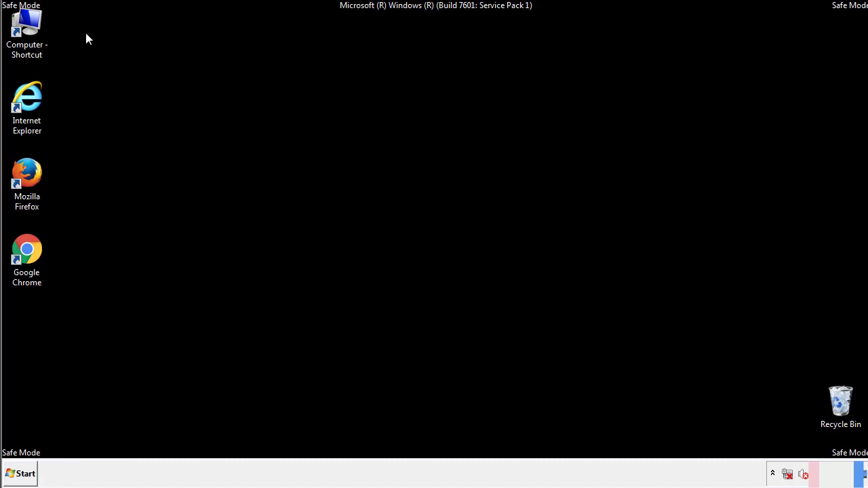
Step: Browse to the folder C:\Windows\System32\drivers\etc
double_click(38, 25)
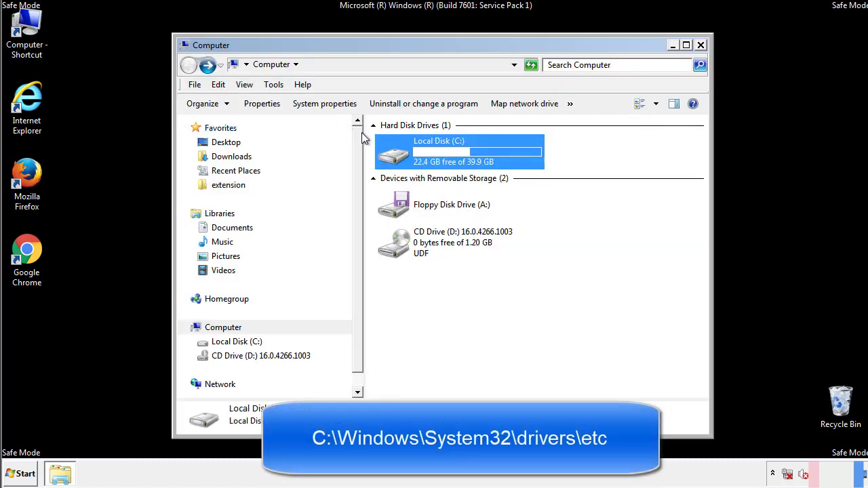
double_click(399, 155)
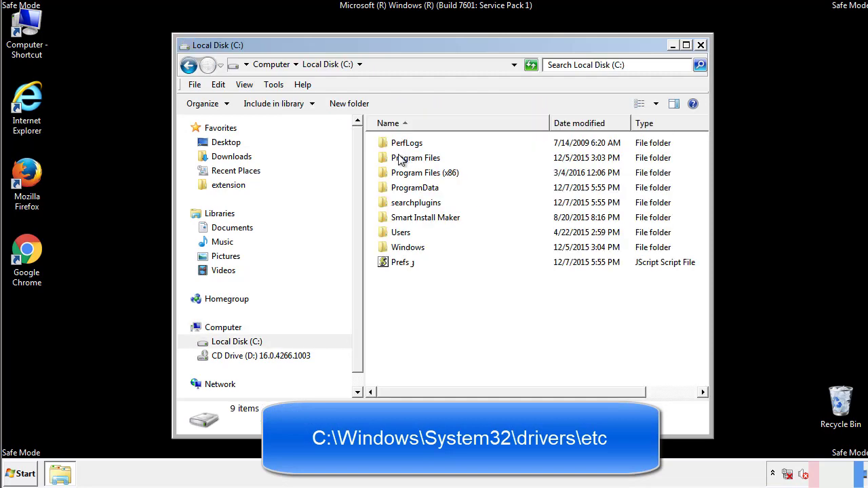
double_click(400, 247)
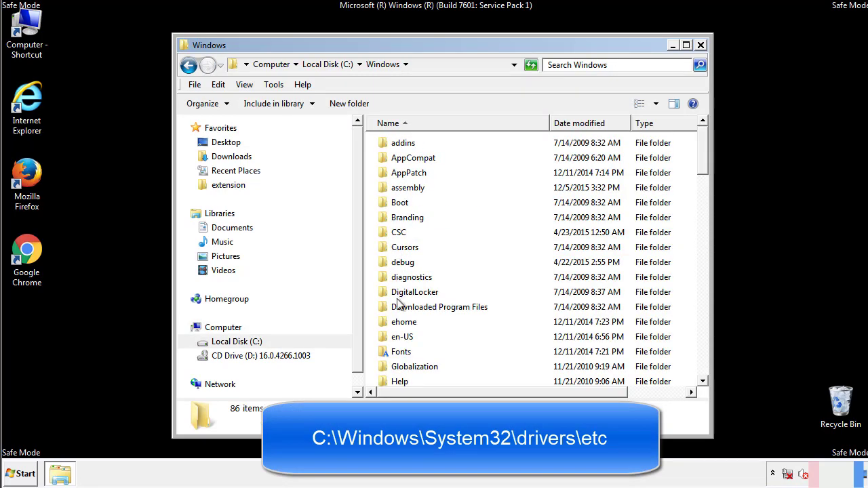
scroll(399, 304, "down", 4)
scroll(401, 308, "down", 5)
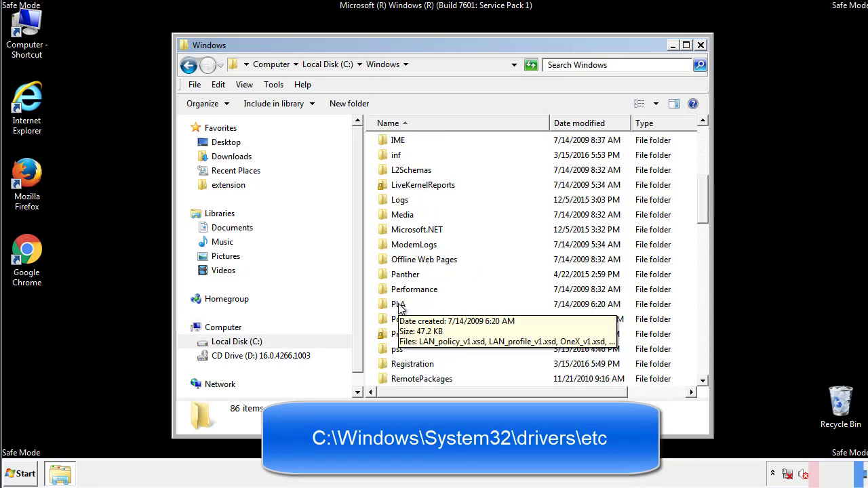
scroll(399, 306, "down", 2)
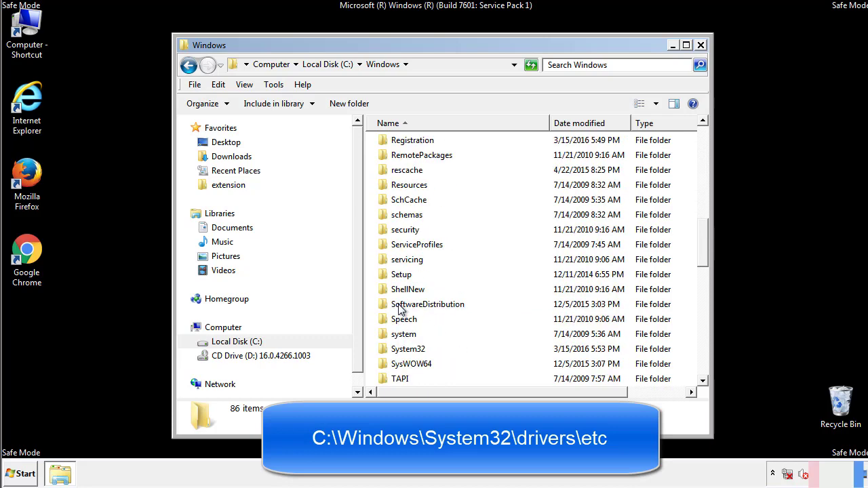
double_click(414, 350)
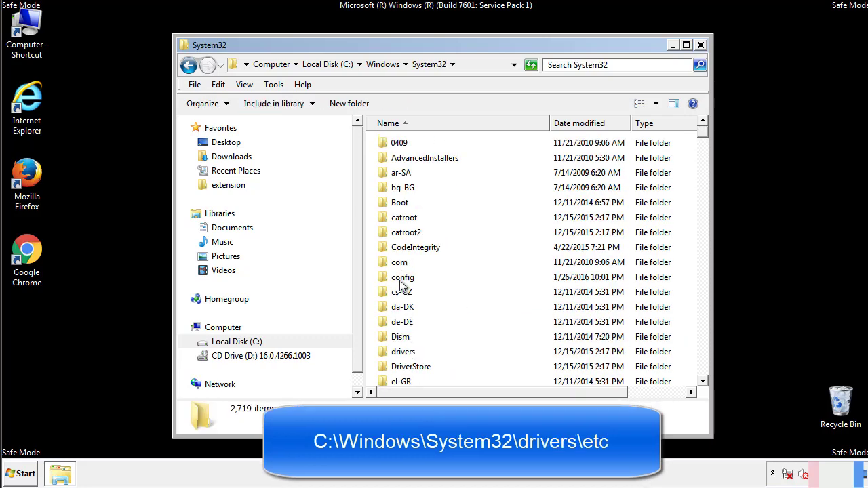
left_click(403, 357)
double_click(404, 357)
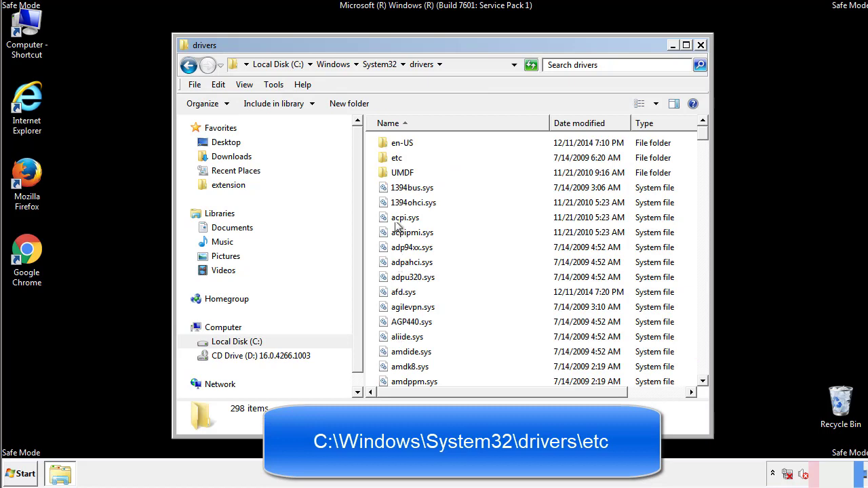
double_click(392, 160)
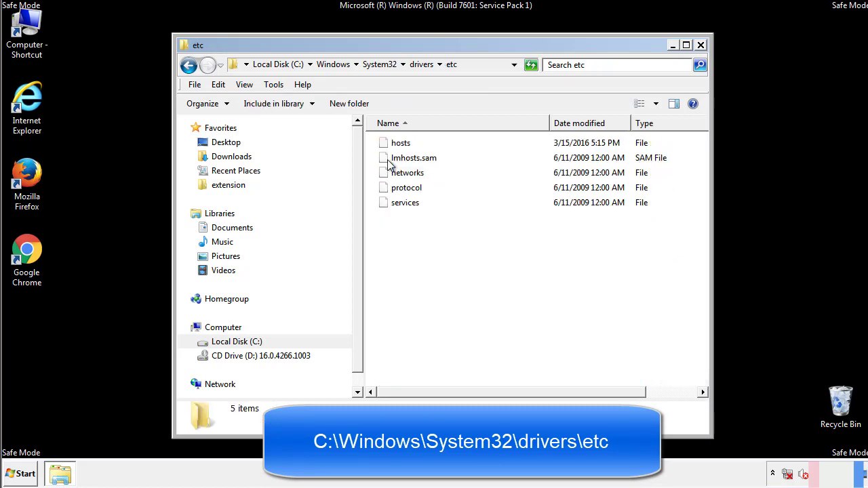
Step: Open the hosts file with Notepad and move its window fully into view
double_click(397, 144)
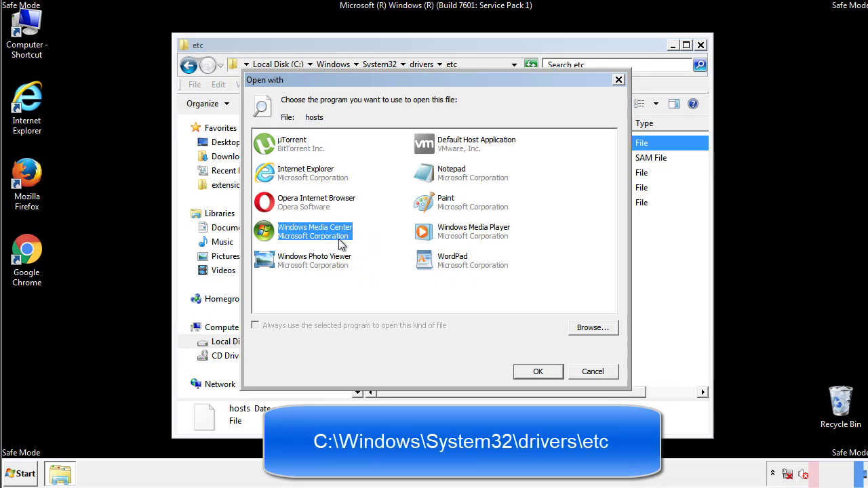
left_click(439, 176)
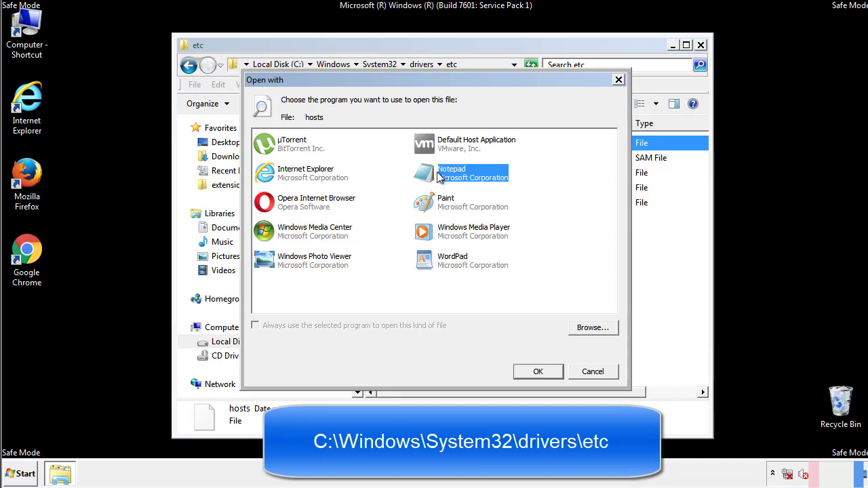
left_click(536, 369)
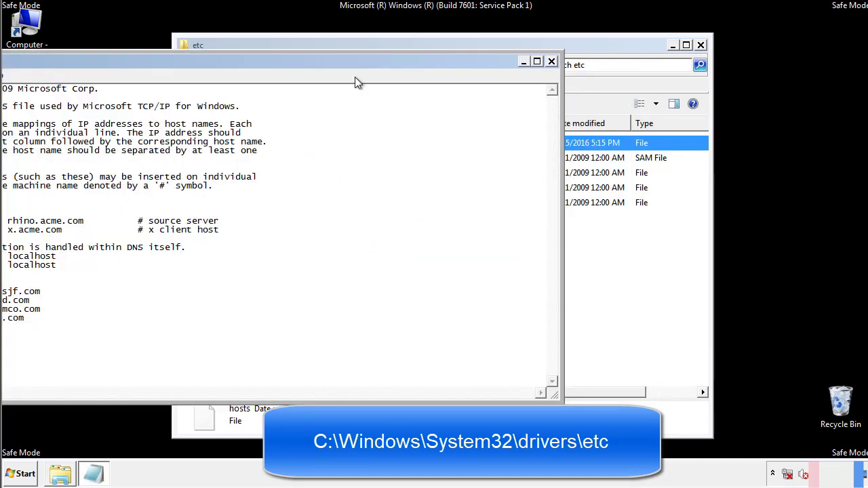
left_click_drag(354, 61, 552, 74)
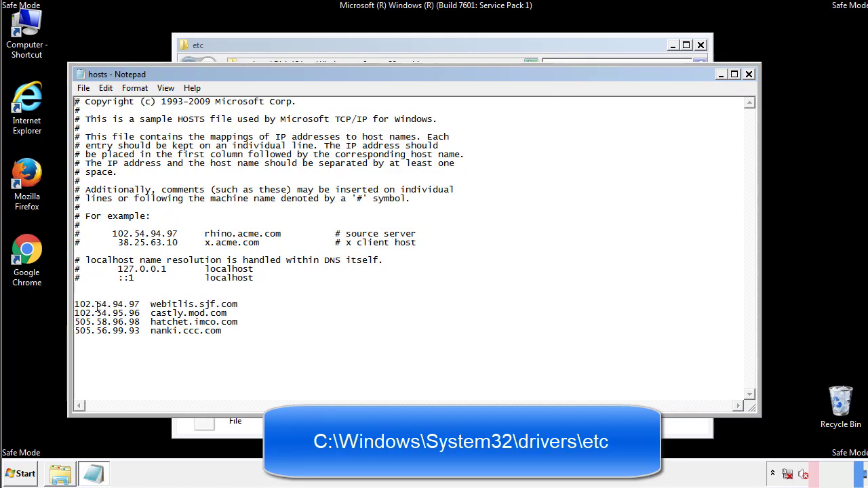
Step: Delete the four IP address entries below the localhost lines, save the hosts file, and close the etc folder
left_click_drag(242, 331, 76, 297)
key("Delete")
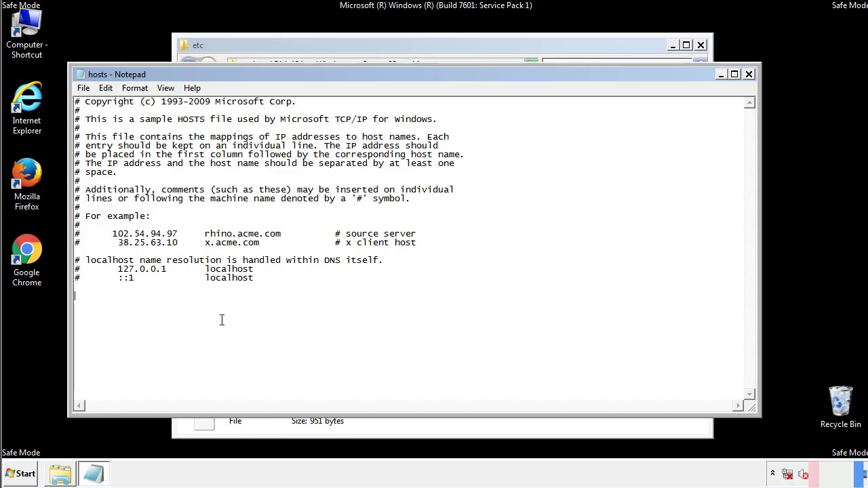
left_click(750, 74)
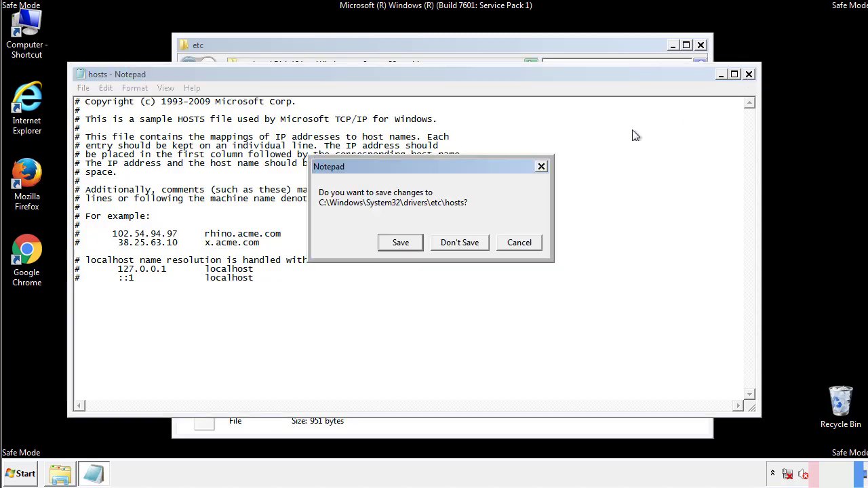
left_click(381, 246)
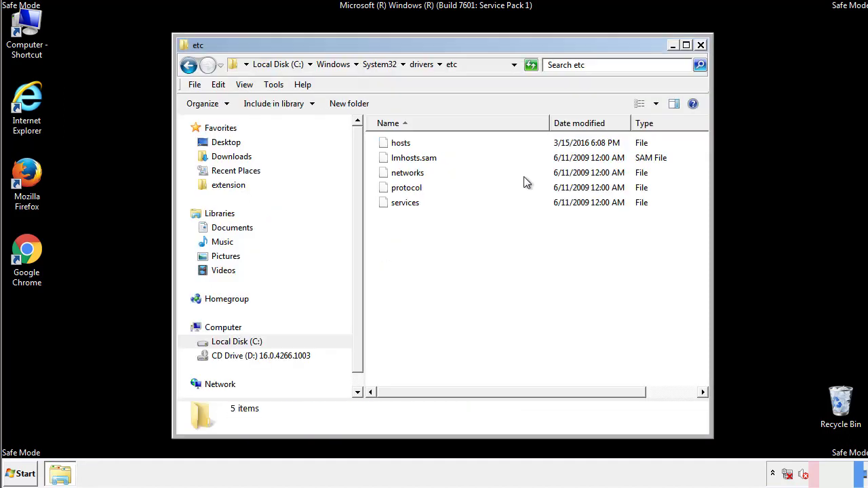
left_click(700, 44)
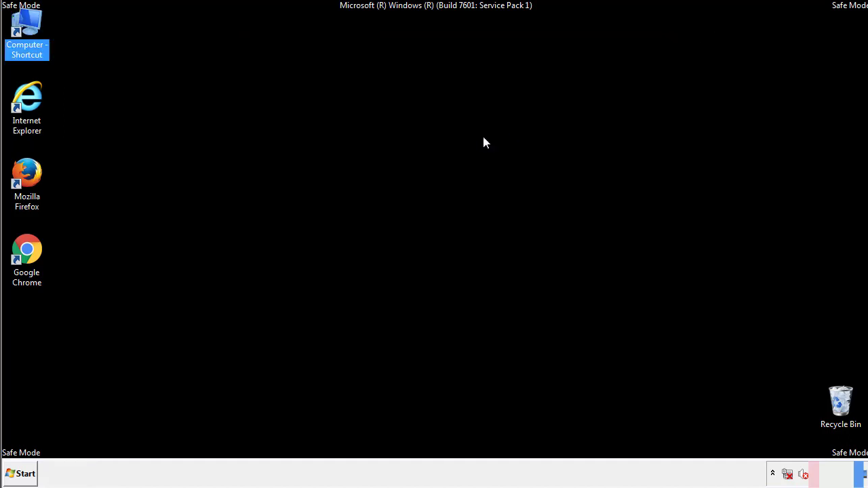
Step: Open the current user's Startup folder from the list of all programs
left_click(24, 474)
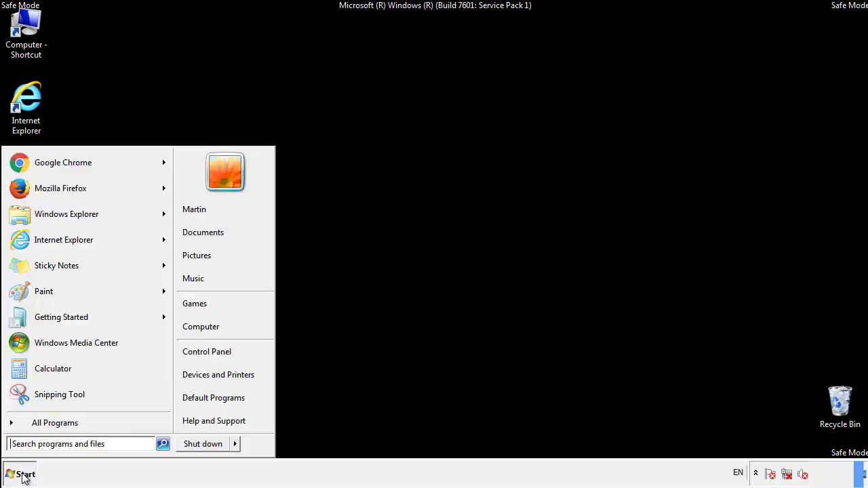
left_click(39, 423)
right_click(34, 377)
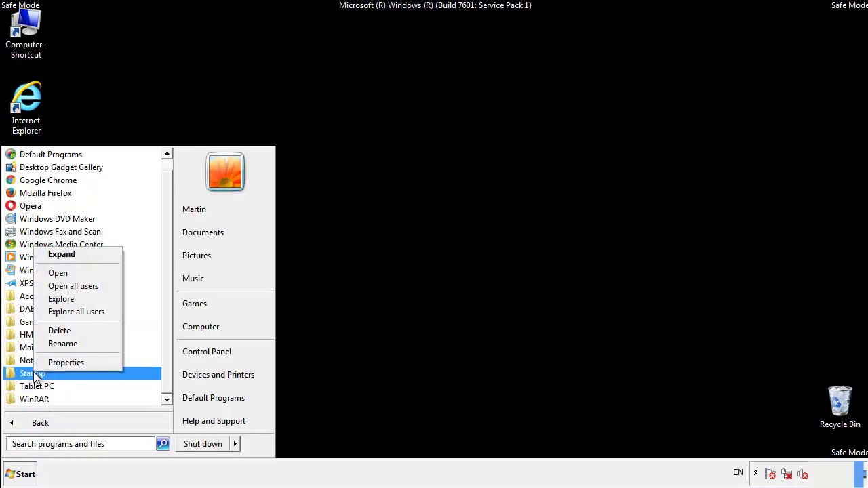
left_click(67, 273)
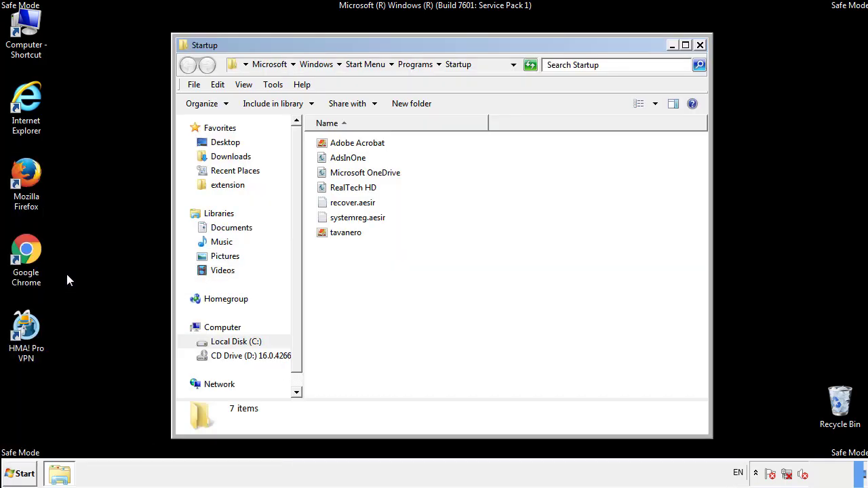
Step: Delete AdsInOne, recover.aesir, systemreg.aesir and tavanero from the Startup folder, then close the folder
left_click(354, 162)
left_click(360, 203, "ctrl")
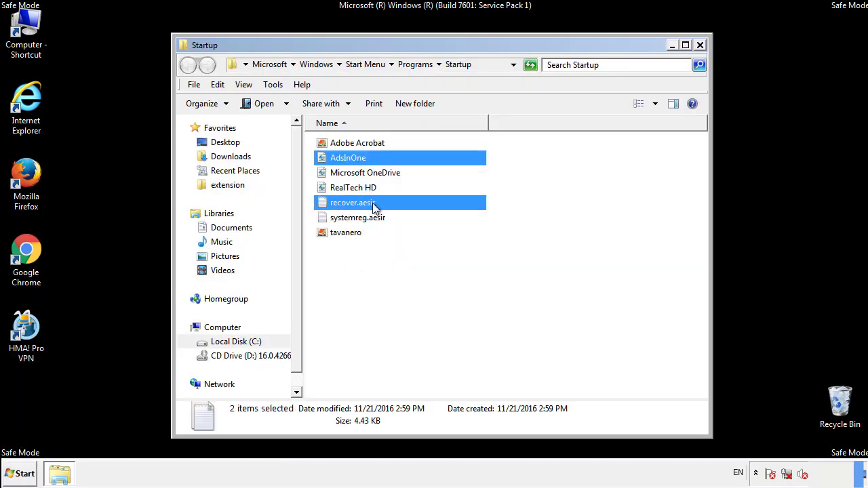
left_click(354, 220, "ctrl")
left_click(346, 233, "ctrl")
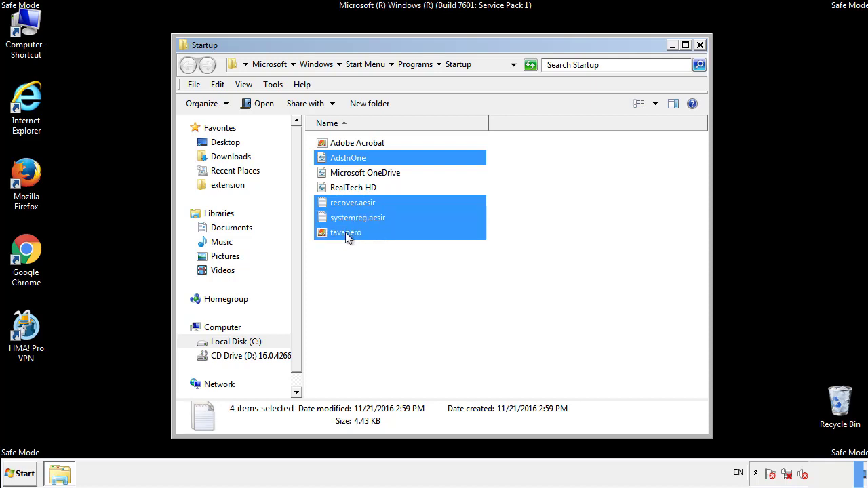
right_click(344, 233)
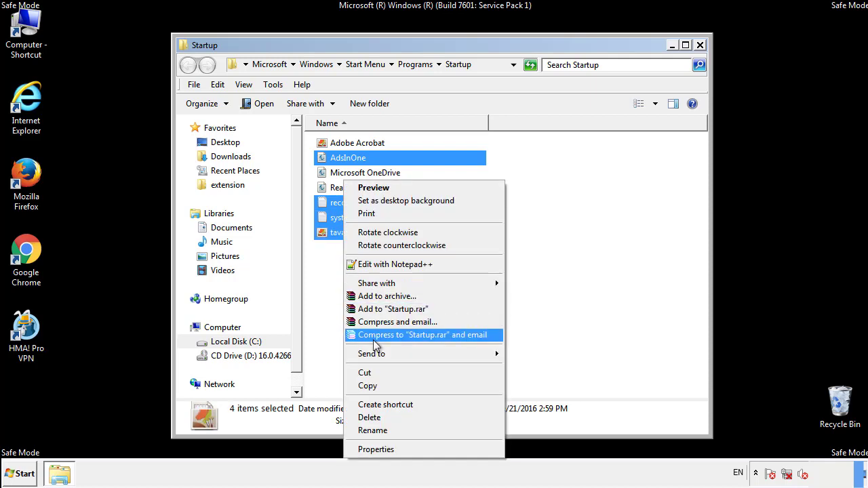
left_click(370, 417)
left_click(478, 249)
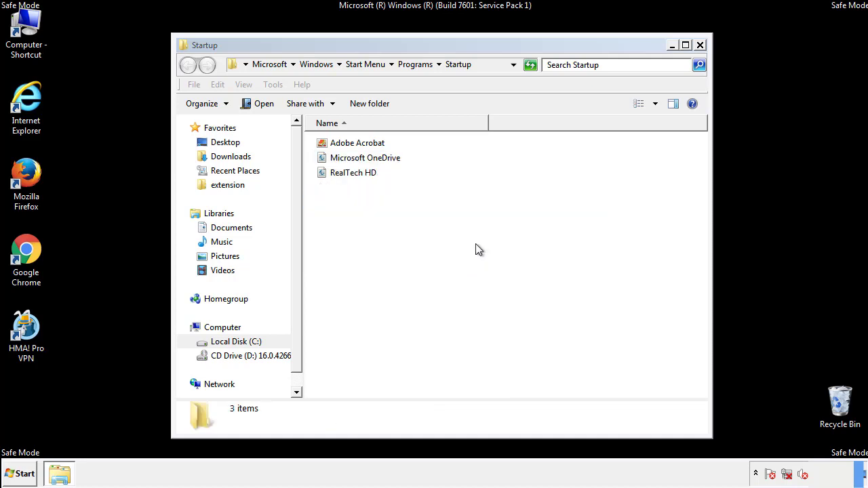
left_click(700, 46)
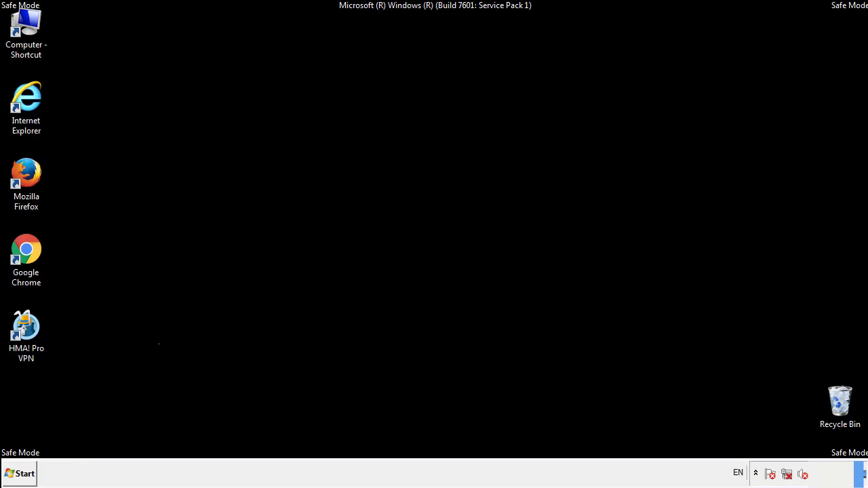
Step: Search the computer's programs for regedit and open the Registry Editor
left_click(20, 475)
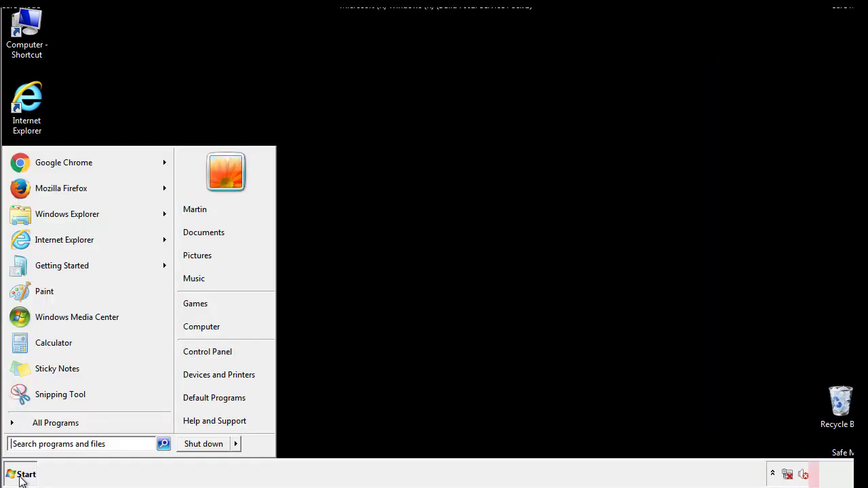
left_click(62, 445)
type("regedit")
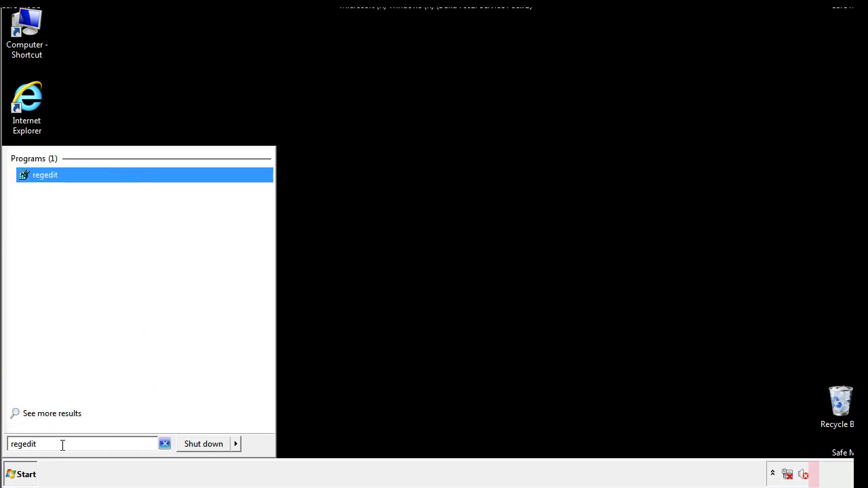
key("Return")
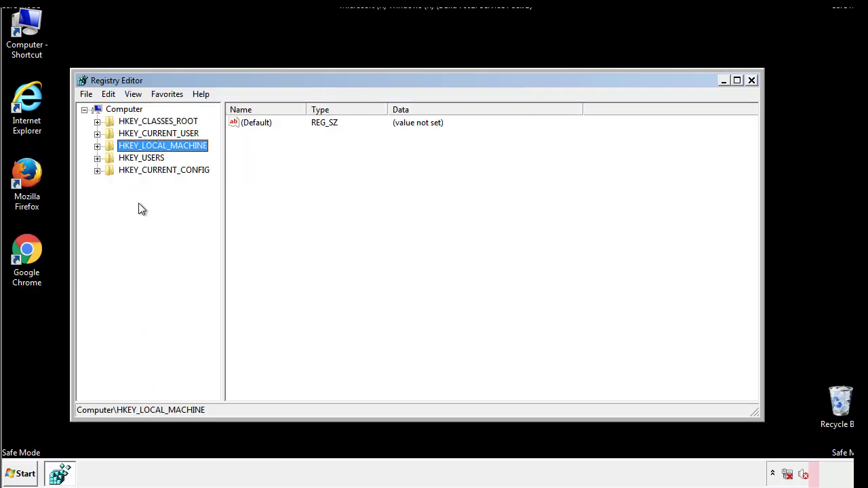
Step: Open the Run key under HKEY_LOCAL_MACHINE\SOFTWARE\Microsoft\Windows\CurrentVersion
left_click(97, 146)
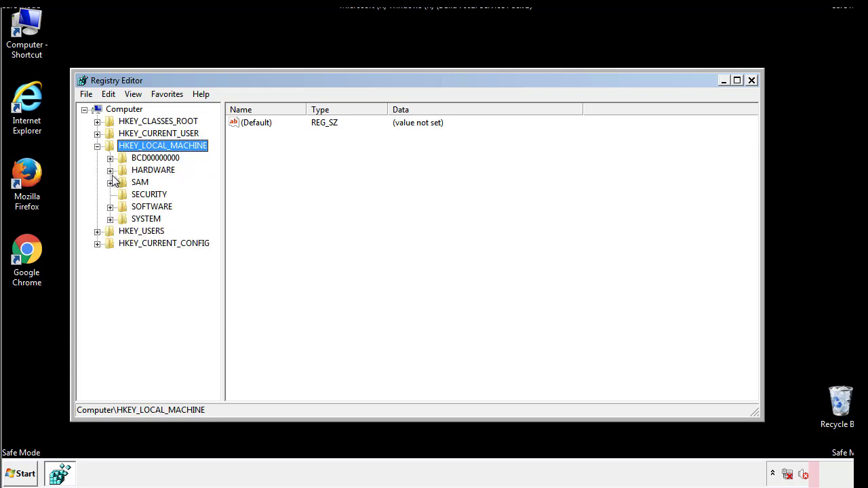
left_click(110, 207)
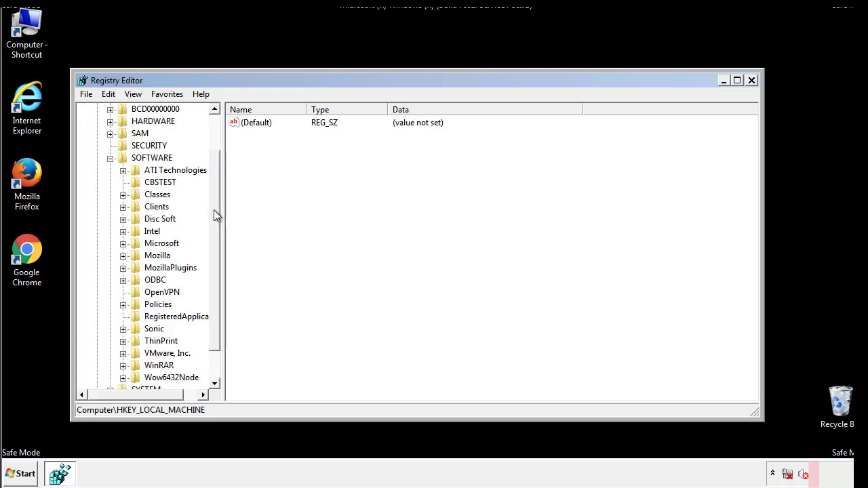
left_click_drag(214, 200, 215, 224)
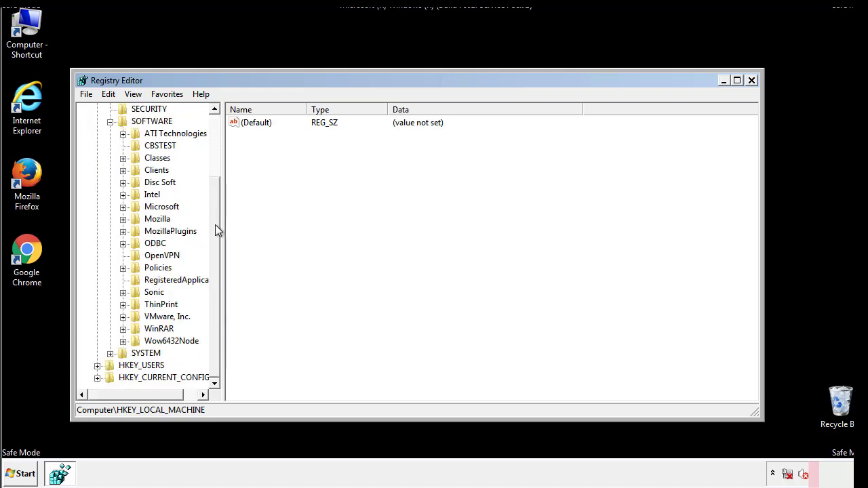
left_click(123, 208)
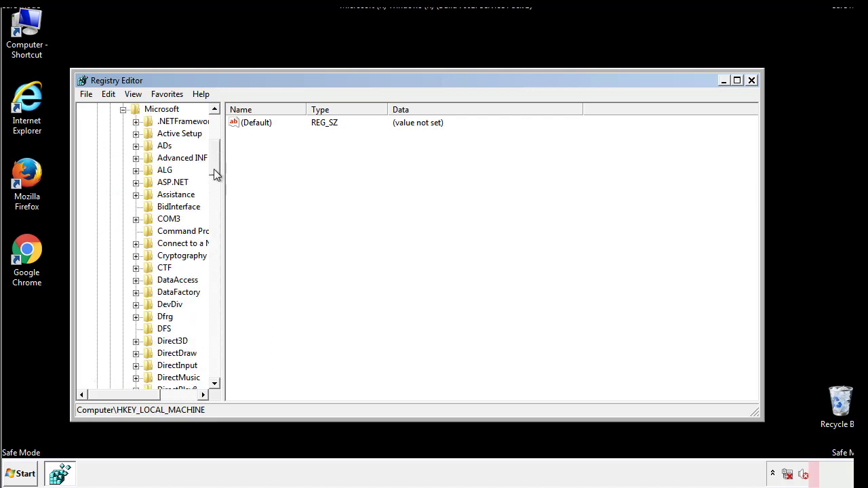
left_click_drag(213, 169, 215, 343)
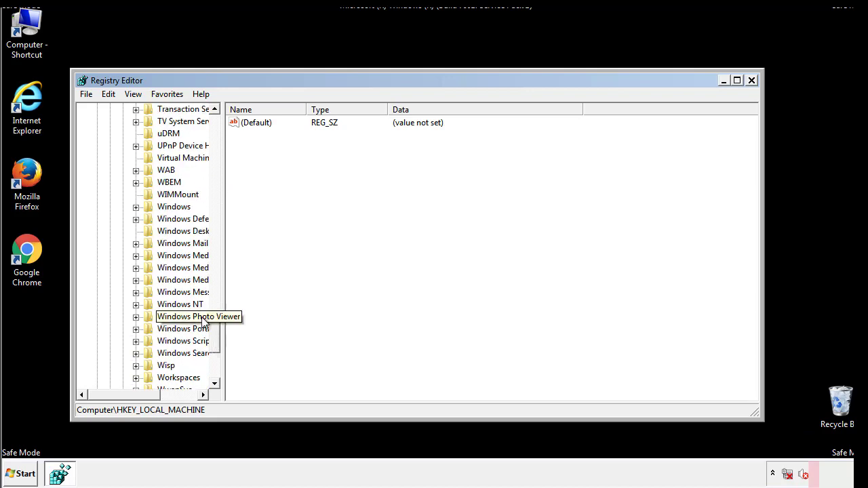
left_click(136, 207)
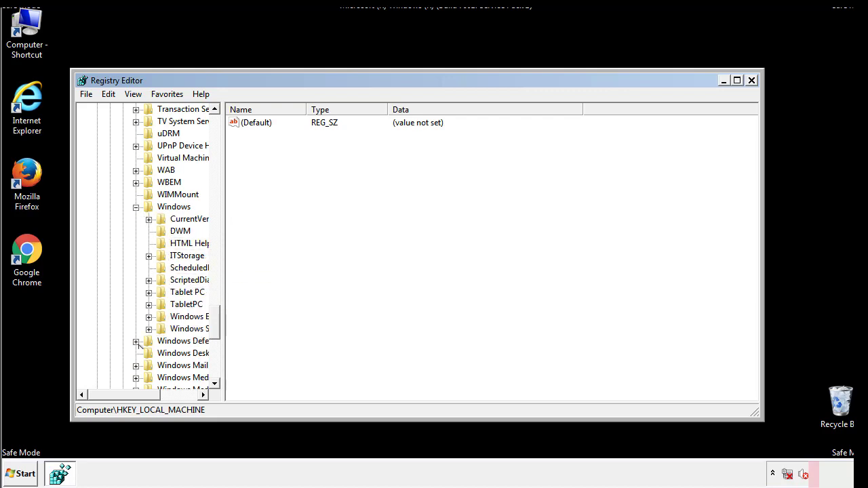
left_click_drag(119, 395, 139, 398)
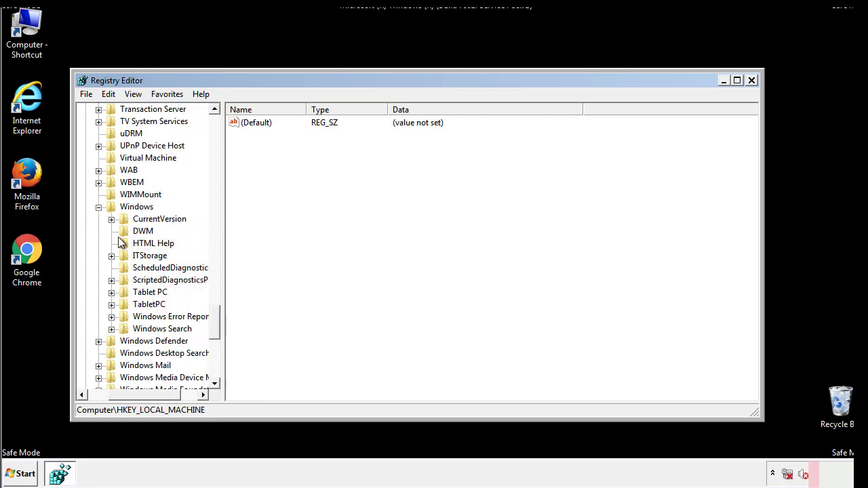
left_click(112, 219)
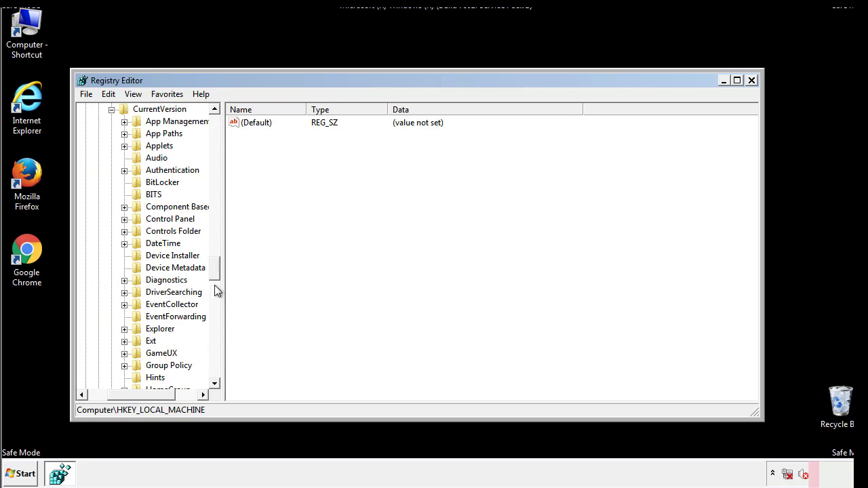
left_click_drag(218, 271, 215, 311)
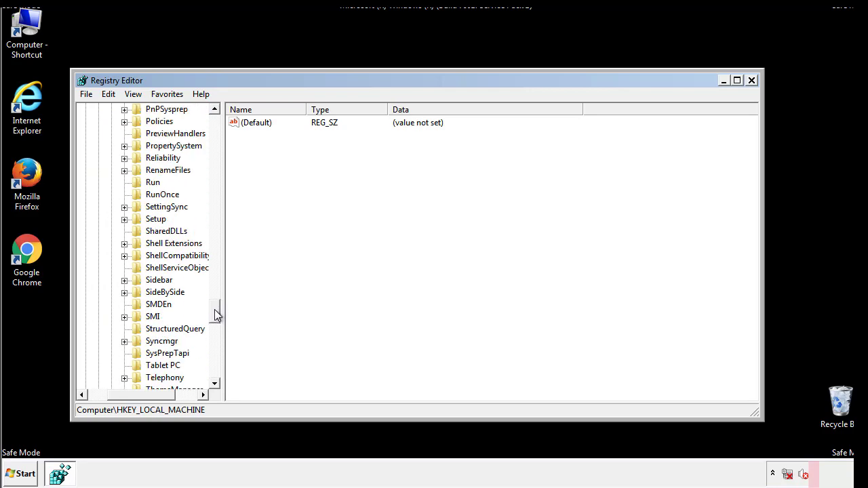
left_click(152, 184)
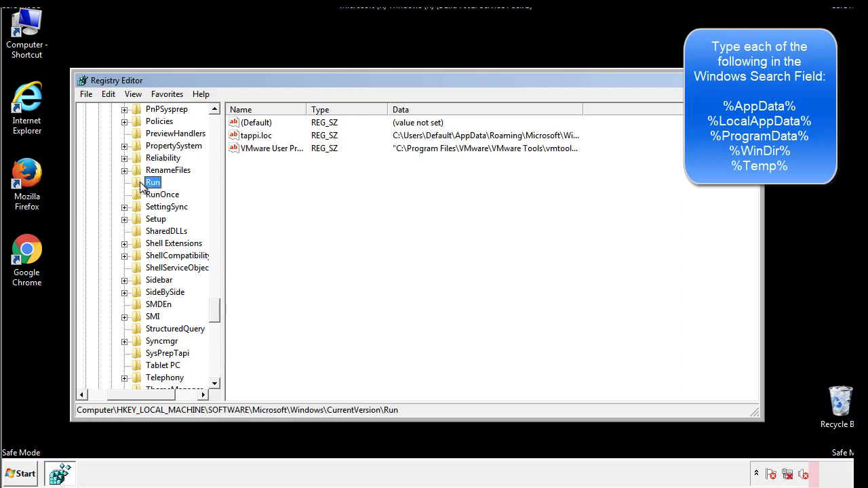
Step: Permanently delete the tappi.loc value from the local machine's Run key
left_click(256, 140)
right_click(250, 137)
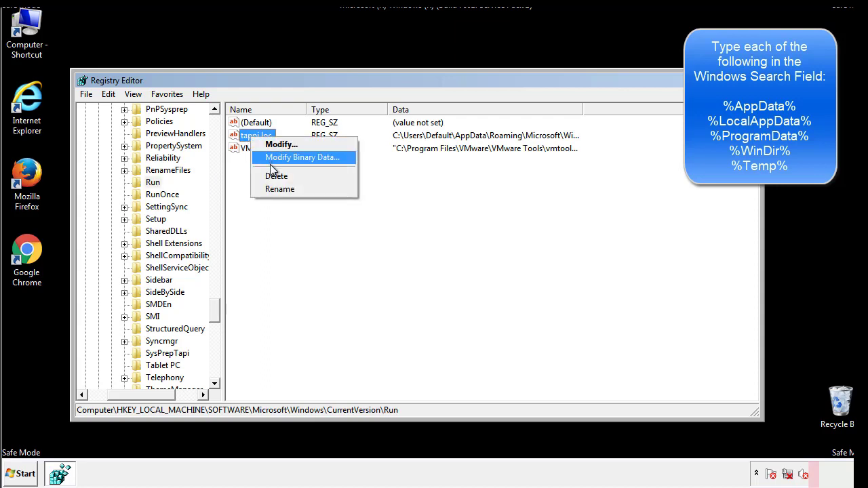
left_click(271, 174)
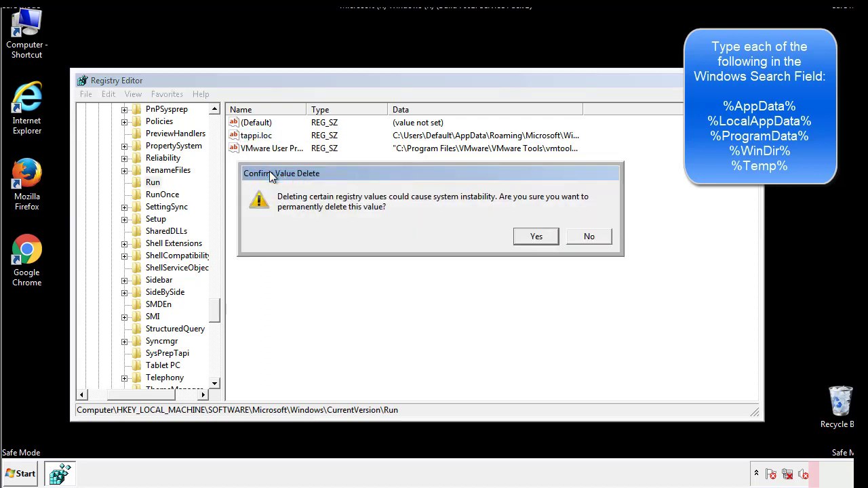
left_click(534, 236)
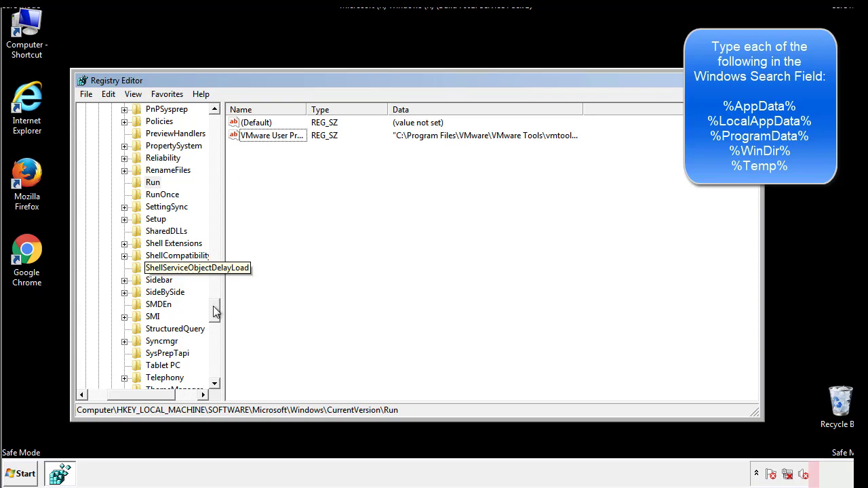
Step: Collapse the HKEY_LOCAL_MACHINE branch and expand HKEY_CURRENT_USER in the registry tree
left_click_drag(214, 311, 213, 377)
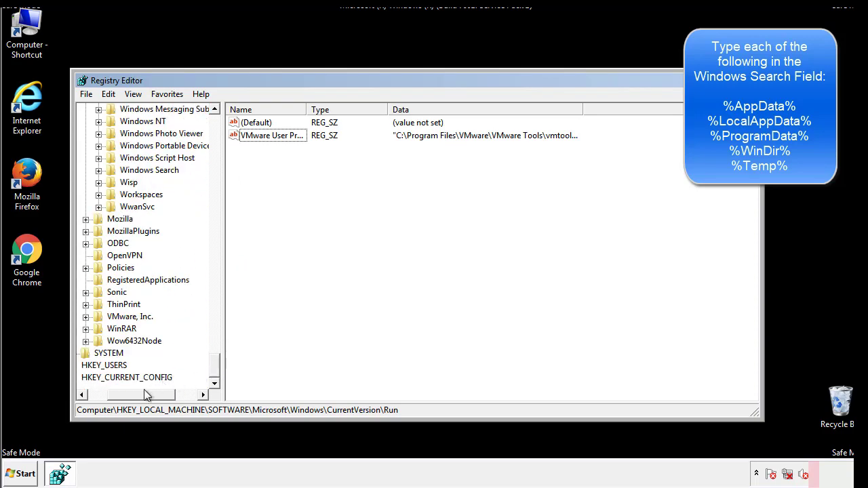
left_click_drag(144, 395, 117, 400)
left_click_drag(214, 366, 221, 129)
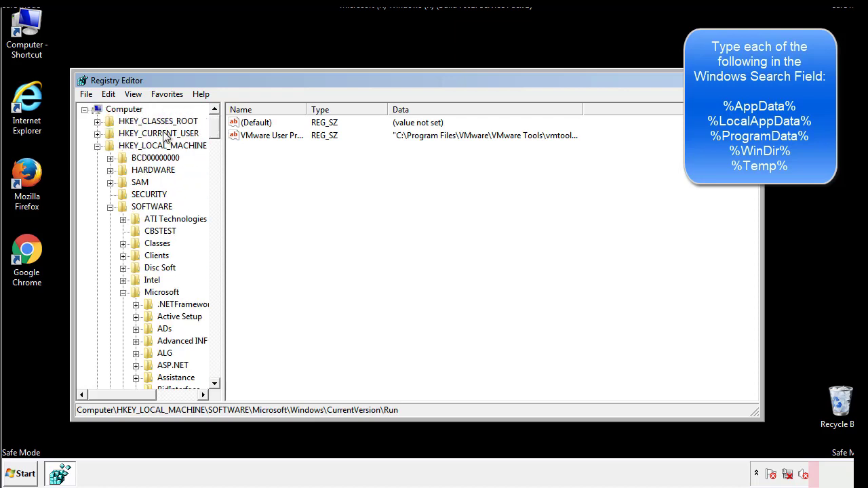
left_click(98, 146)
left_click(98, 134)
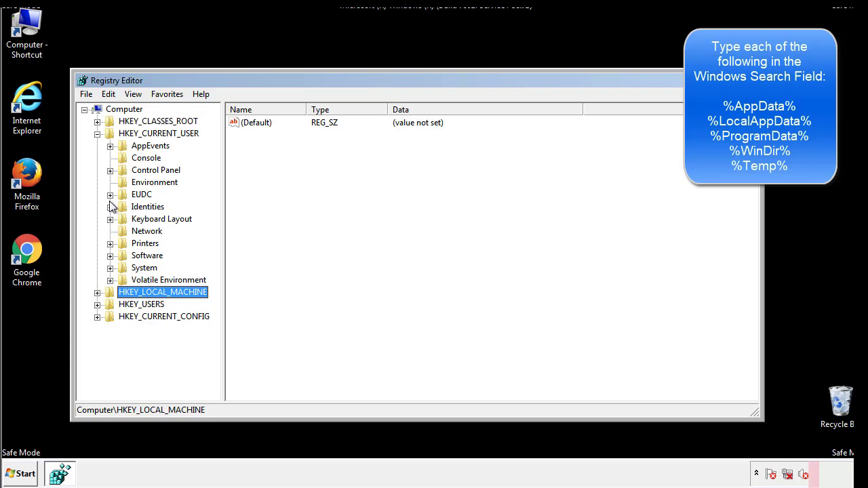
Step: Open the Run key under HKEY_CURRENT_USER\Software\Microsoft\Windows\CurrentVersion to check its startup entries
left_click(110, 255)
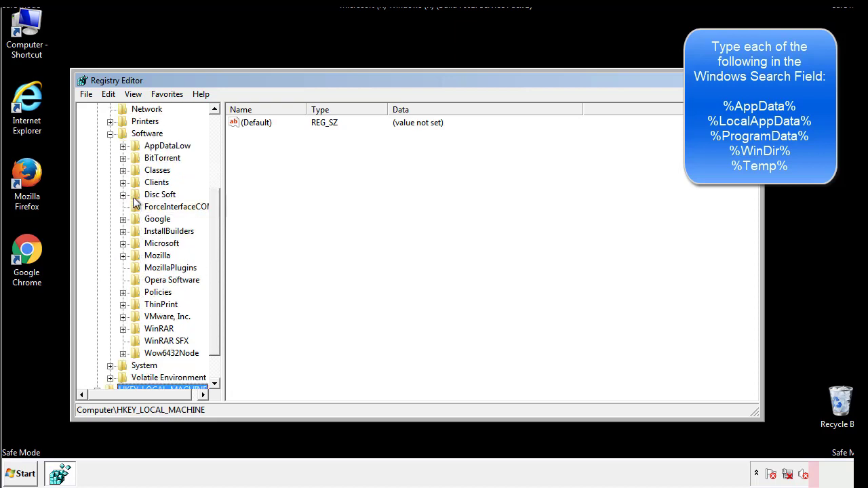
left_click(123, 244)
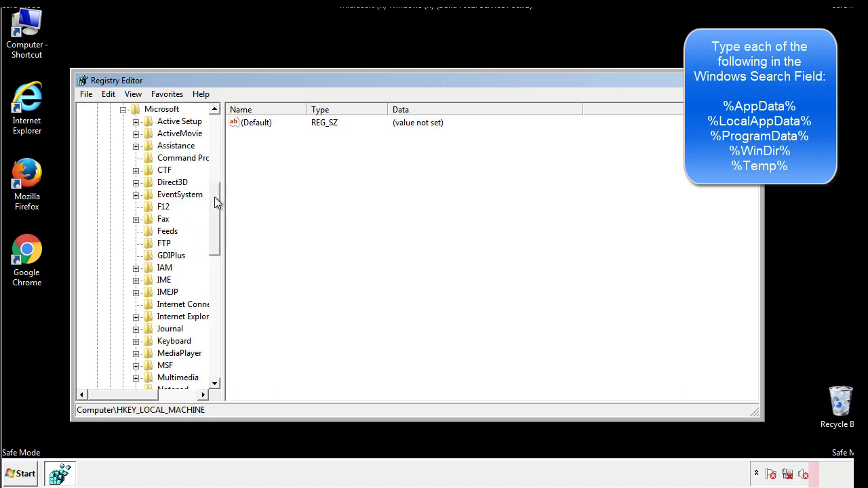
left_click_drag(215, 197, 213, 282)
left_click(136, 231)
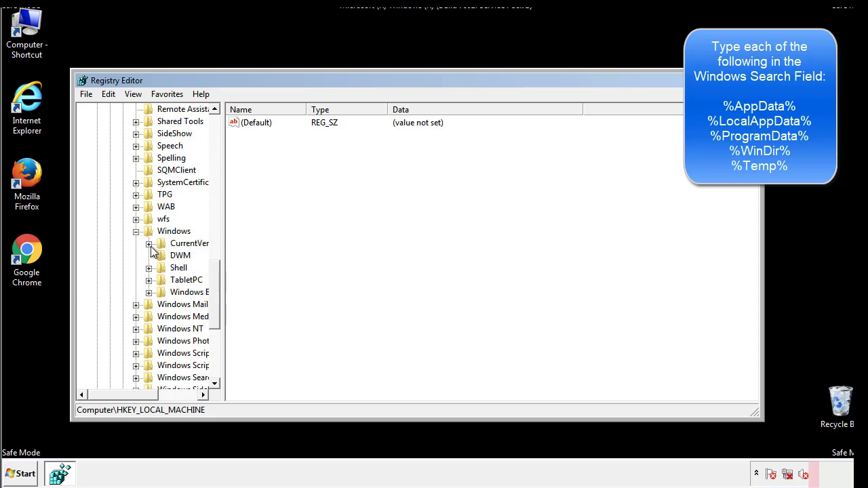
left_click(150, 244)
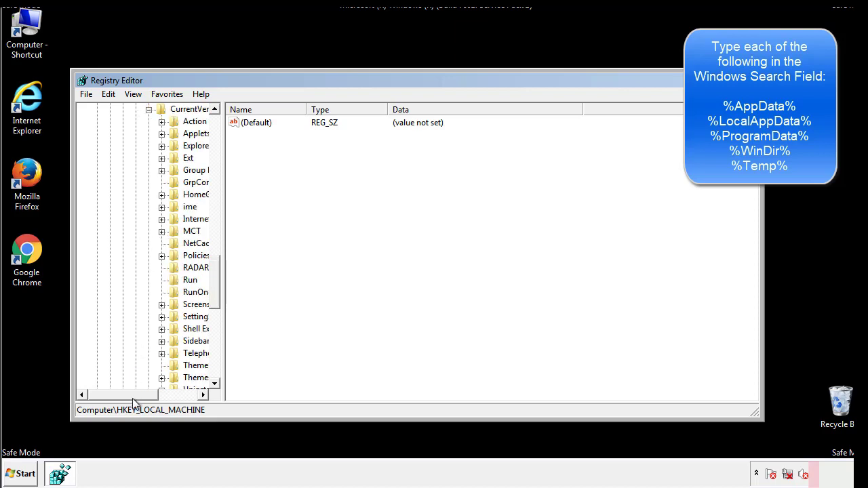
left_click_drag(133, 398, 153, 397)
left_click(148, 278)
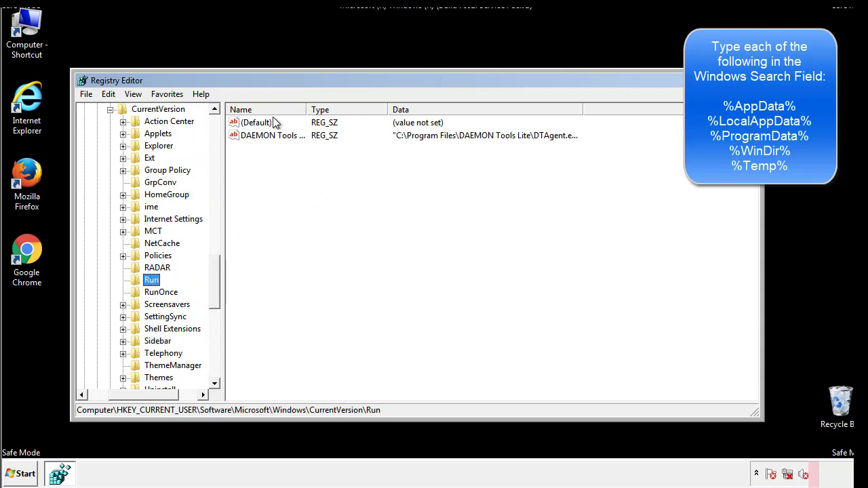
left_click(399, 161)
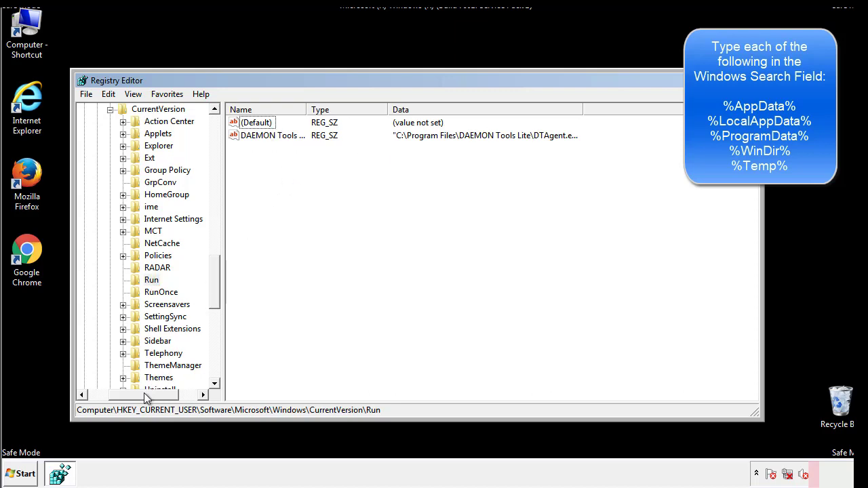
Step: Collapse the current user's Windows key and search the registry's keys, values and data for %temp%
left_click_drag(144, 393, 126, 395)
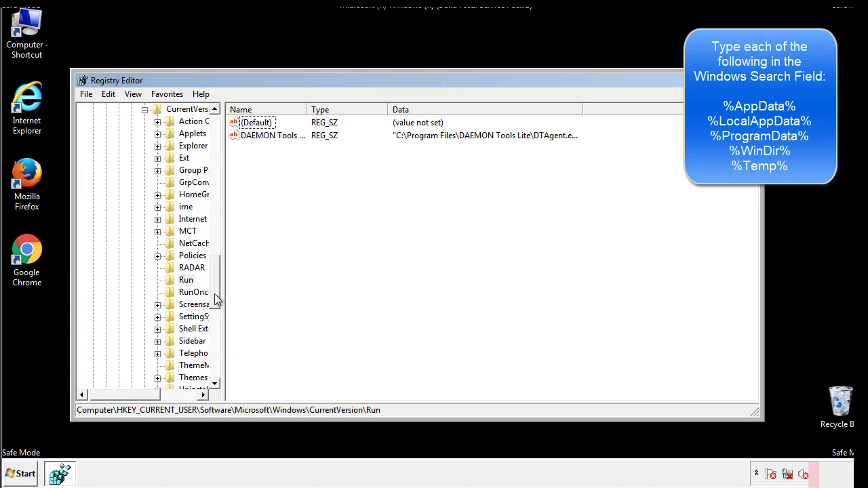
left_click_drag(217, 300, 217, 254)
left_click(132, 318)
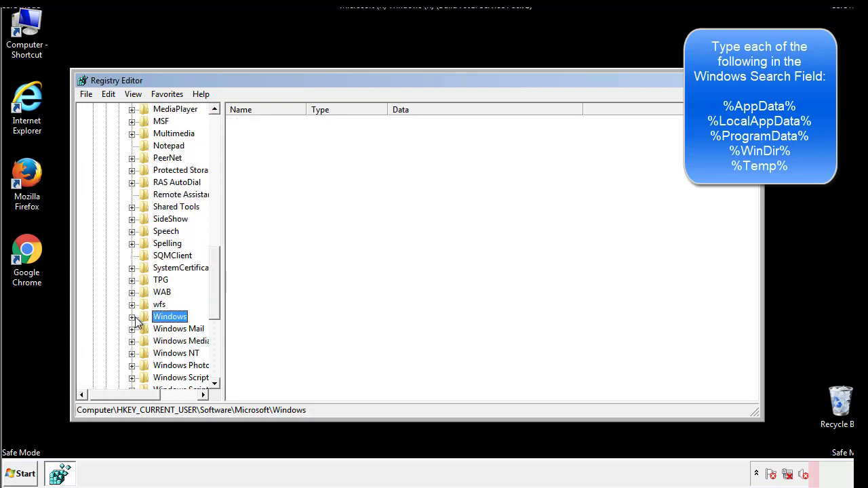
left_click_drag(217, 303, 218, 151)
left_click(109, 95)
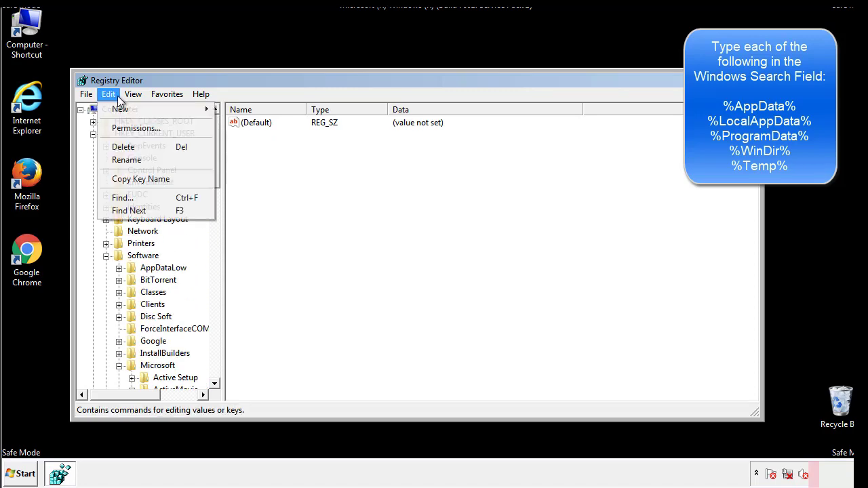
left_click(122, 197)
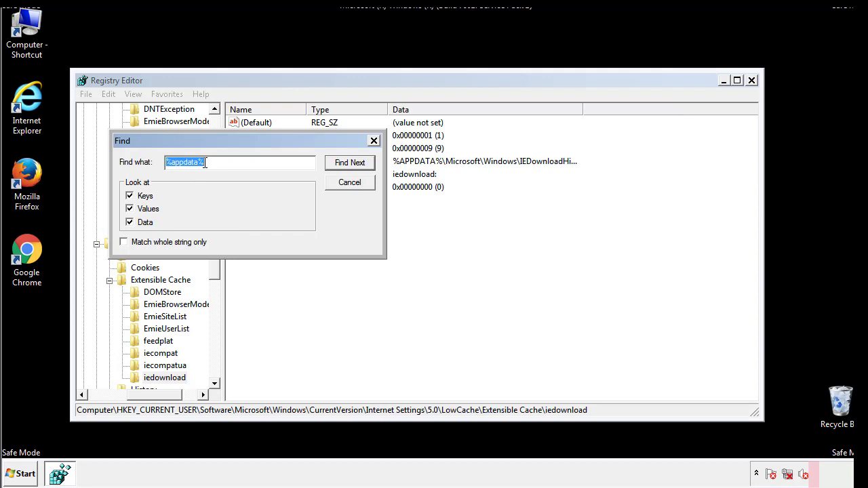
type("%temp%")
key("Return")
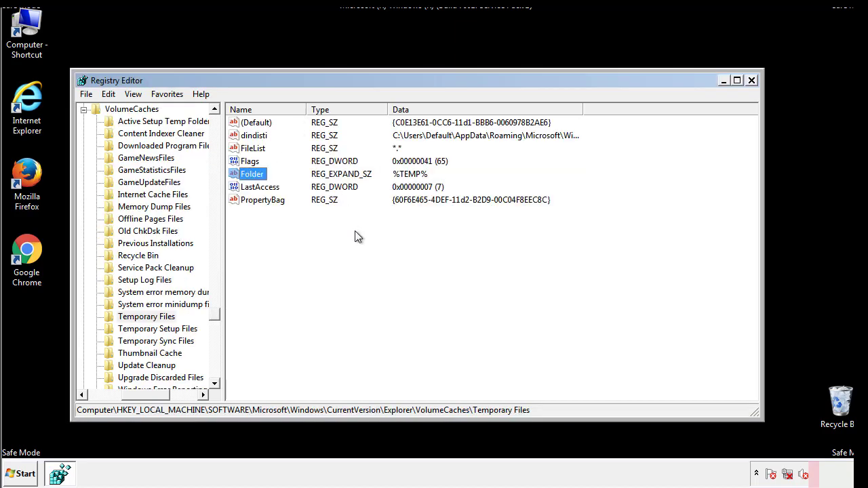
Step: Delete all values of the Temporary Files key under VolumeCaches, then close the Registry Editor
left_click_drag(278, 217, 245, 124)
right_click(244, 122)
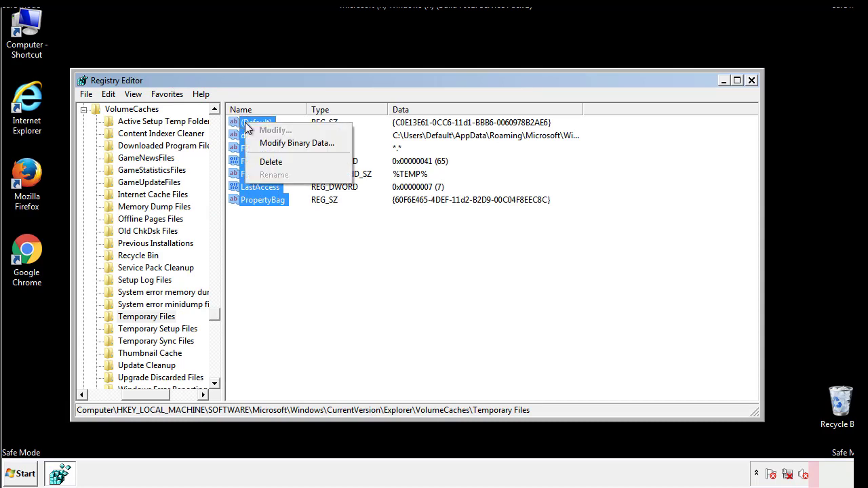
left_click(266, 163)
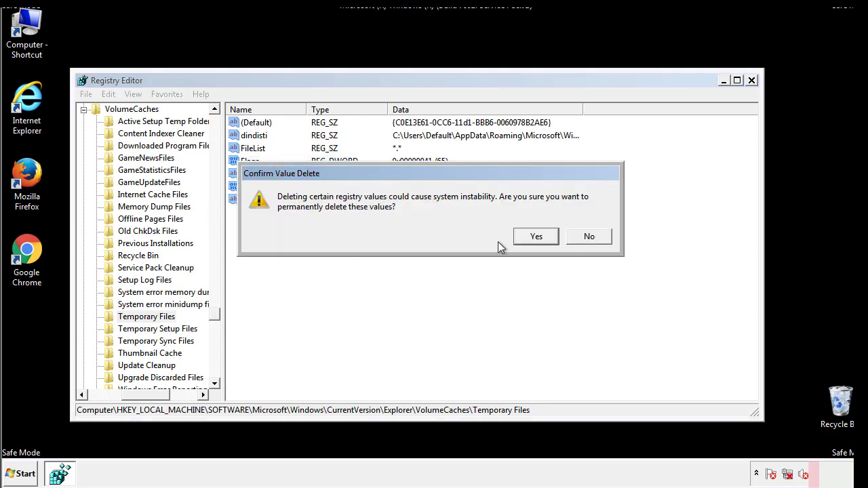
left_click(553, 237)
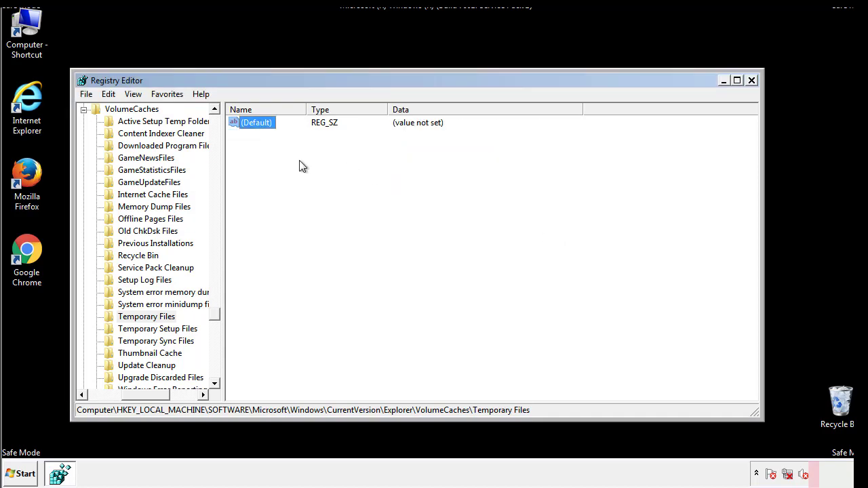
left_click(302, 167)
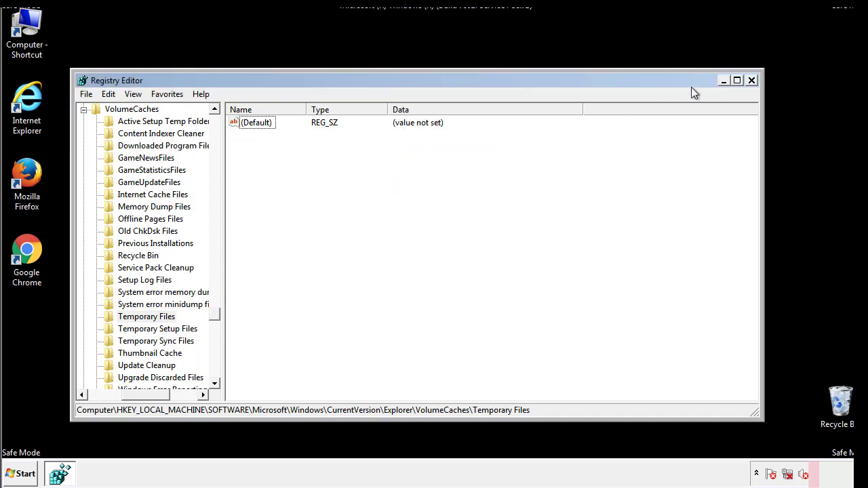
left_click(753, 81)
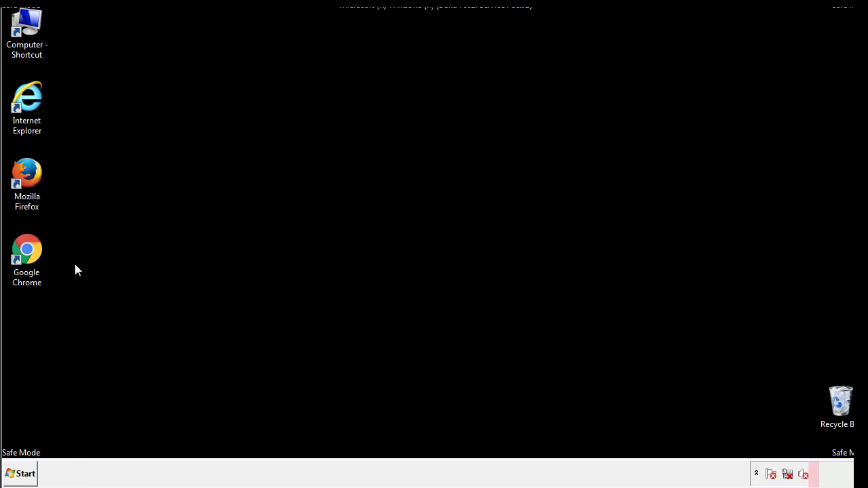
Step: Find msconfig and launch the System Configuration utility
left_click(17, 477)
type("ms")
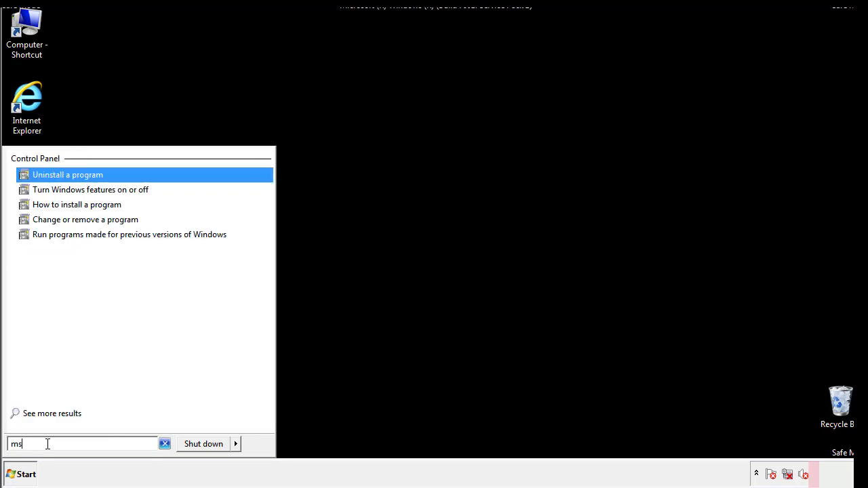
type("conf")
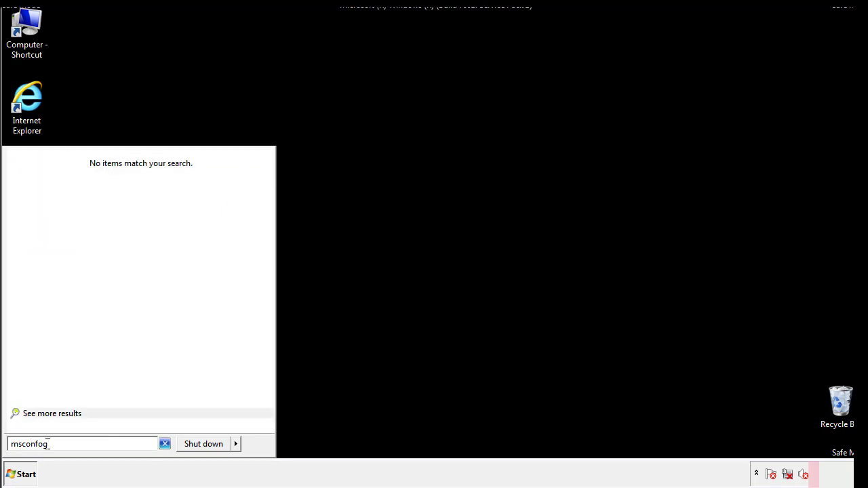
type("ig")
key("Return")
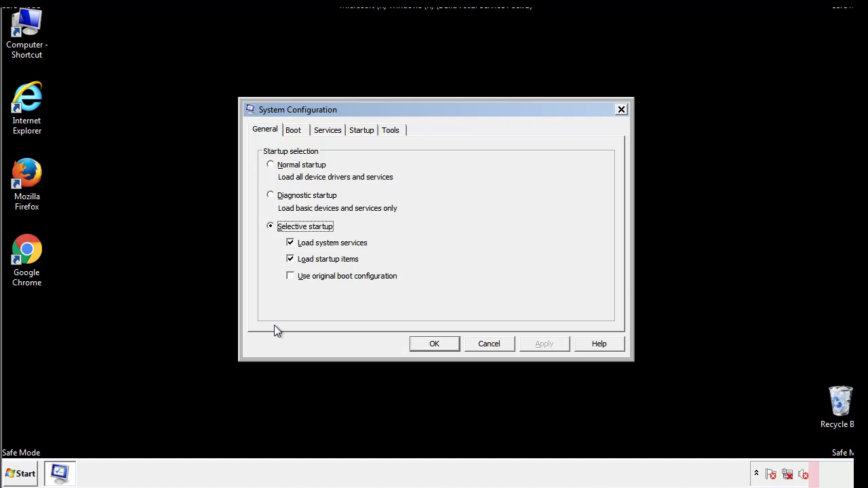
Step: Turn off Safe boot in the Windows 7 boot options, apply the change and restart the computer
left_click(294, 131)
left_click(274, 260)
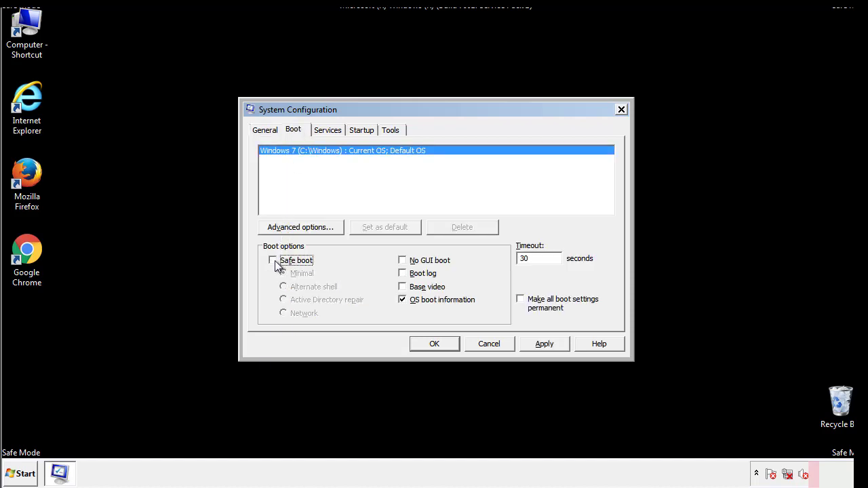
left_click(547, 344)
left_click(450, 345)
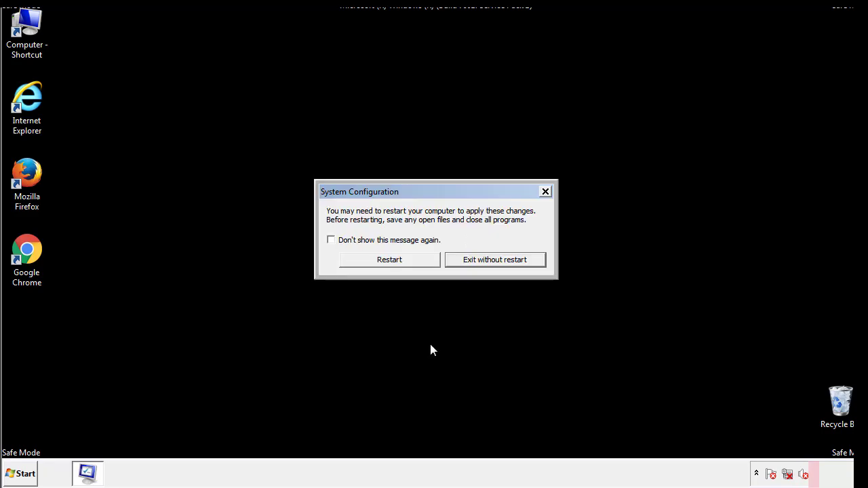
left_click(402, 265)
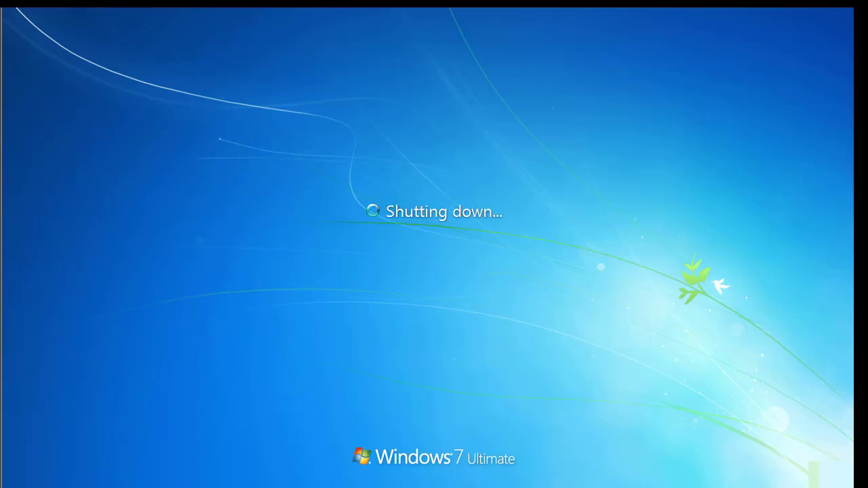